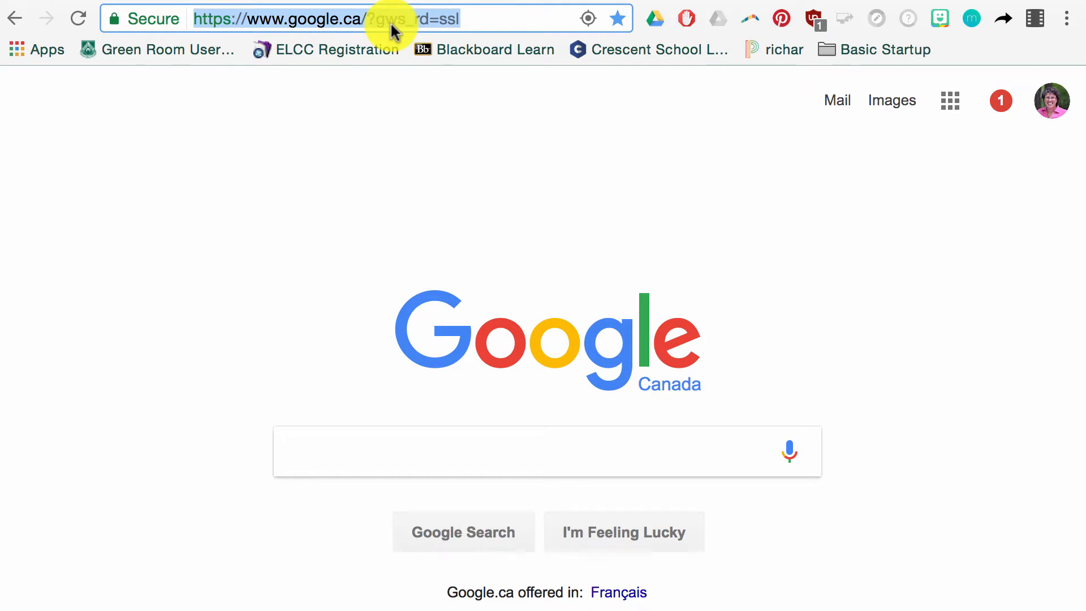
- Create a new blank Google Docs document by going to docs.google.com/create
key("BackSpace")
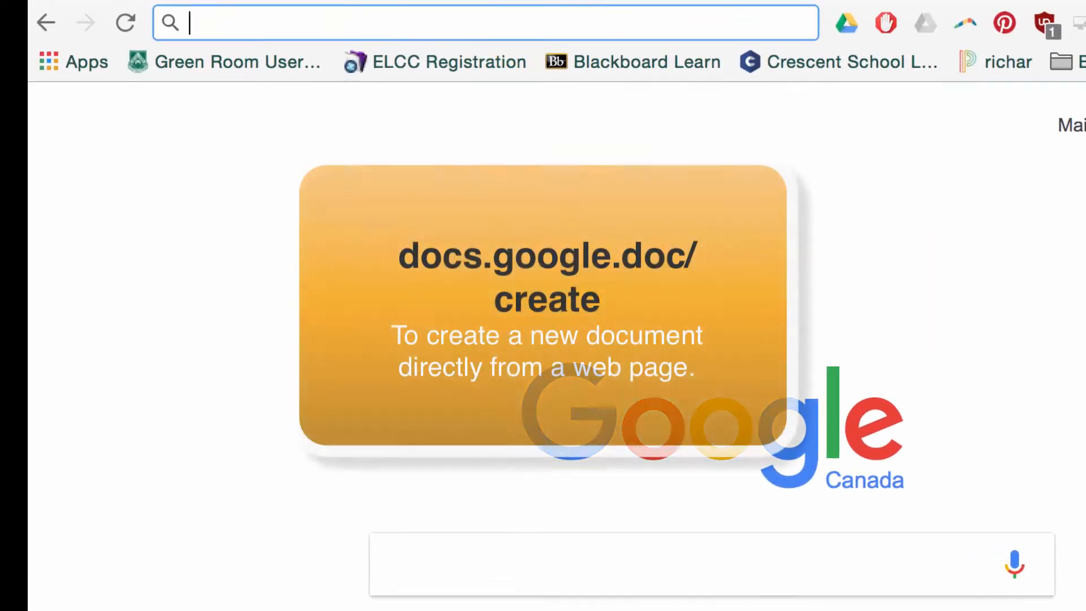
type("doc")
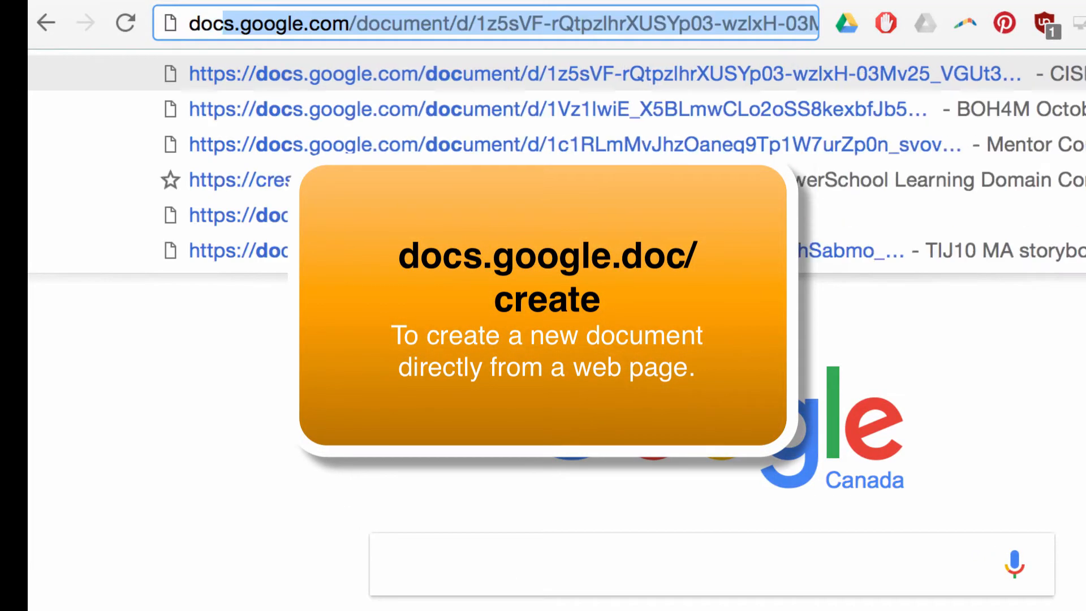
type("s.google.com")
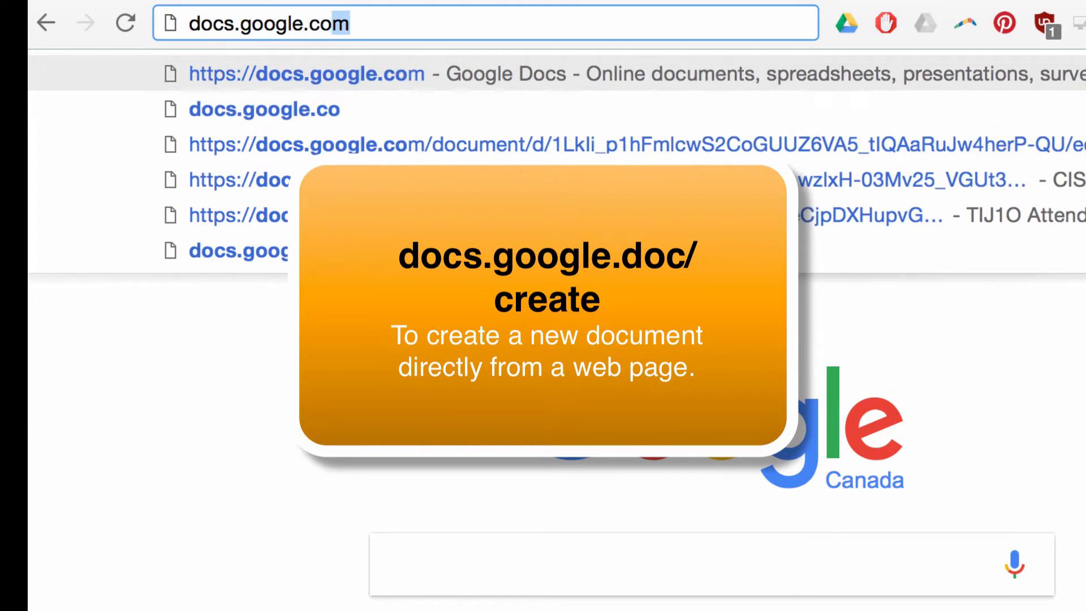
type("/create")
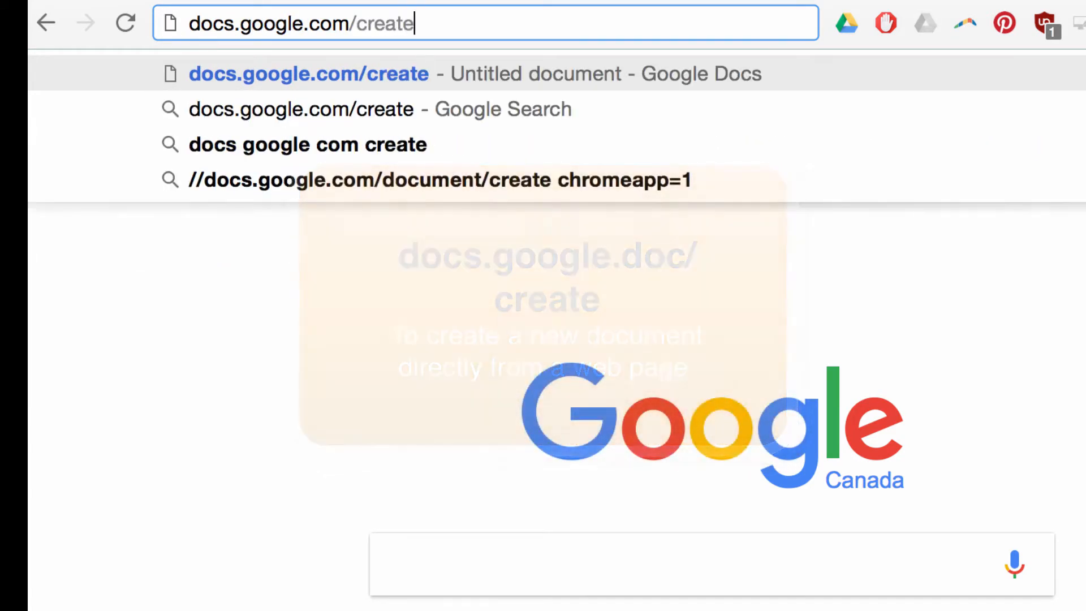
key("Return")
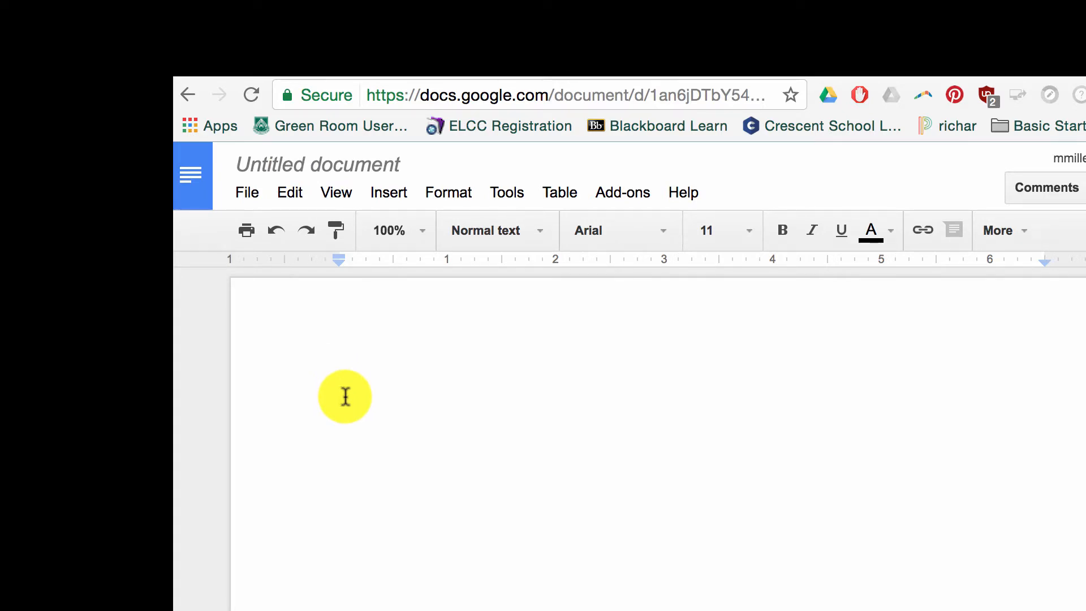
- Enter "Spinach - Health and Wellbeing" as the first line and give the document the same name
type("Wellbeing")
key("Return")
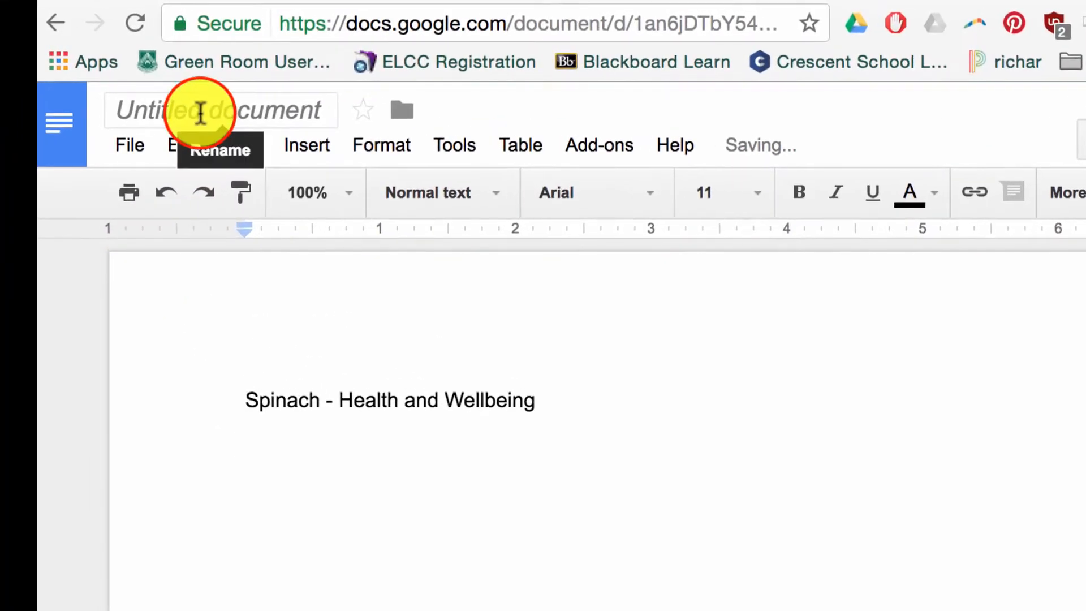
left_click(200, 113)
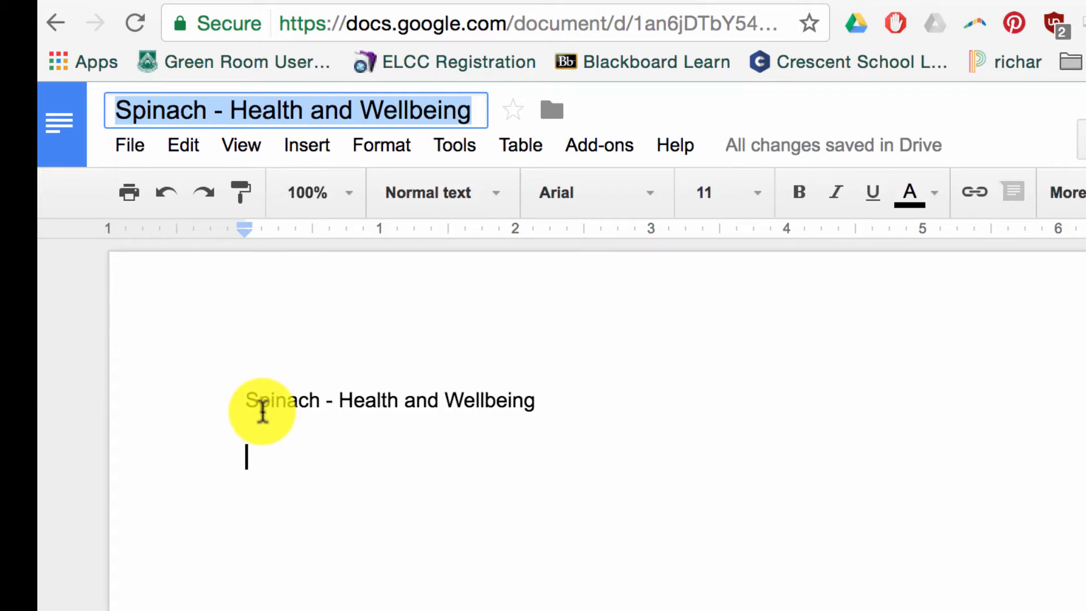
left_click(320, 402)
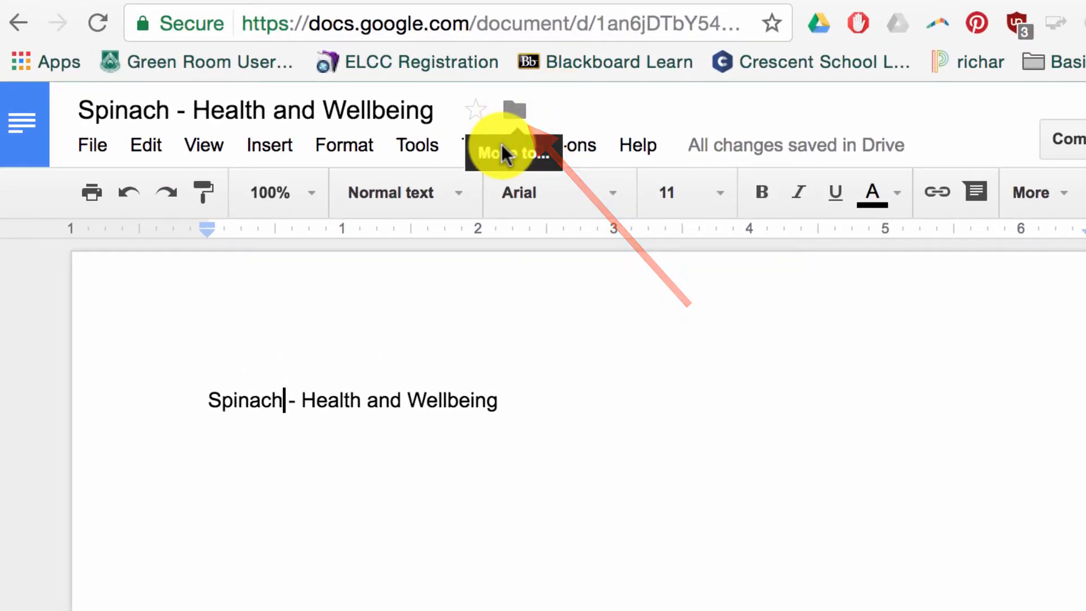
- Move the document into the TIJ folder in My Drive
left_click(512, 111)
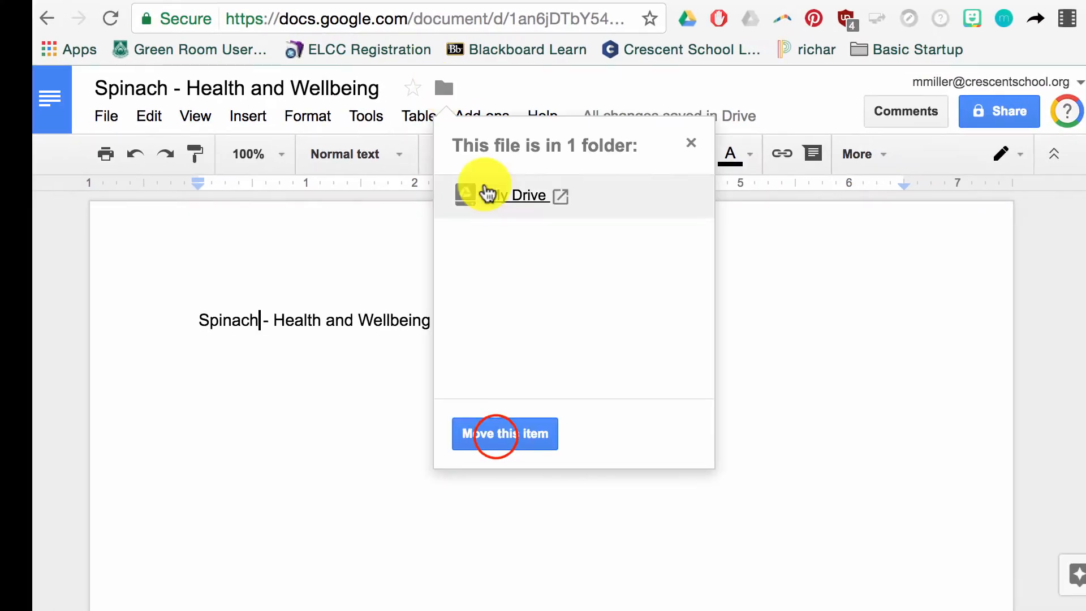
left_click(492, 433)
left_click(519, 192)
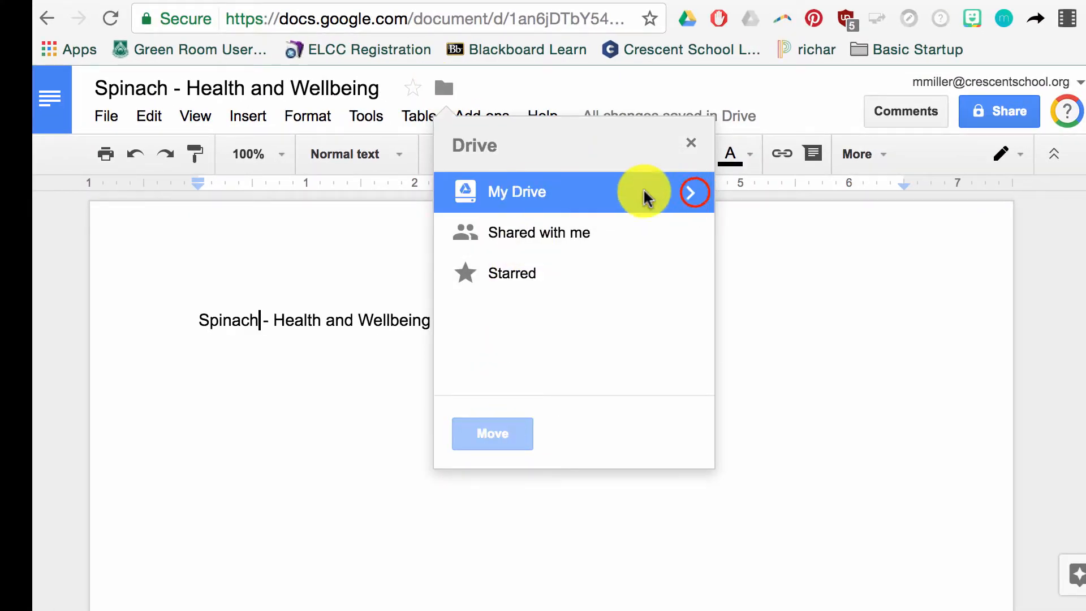
left_click(692, 192)
scroll(557, 266, "down", 10)
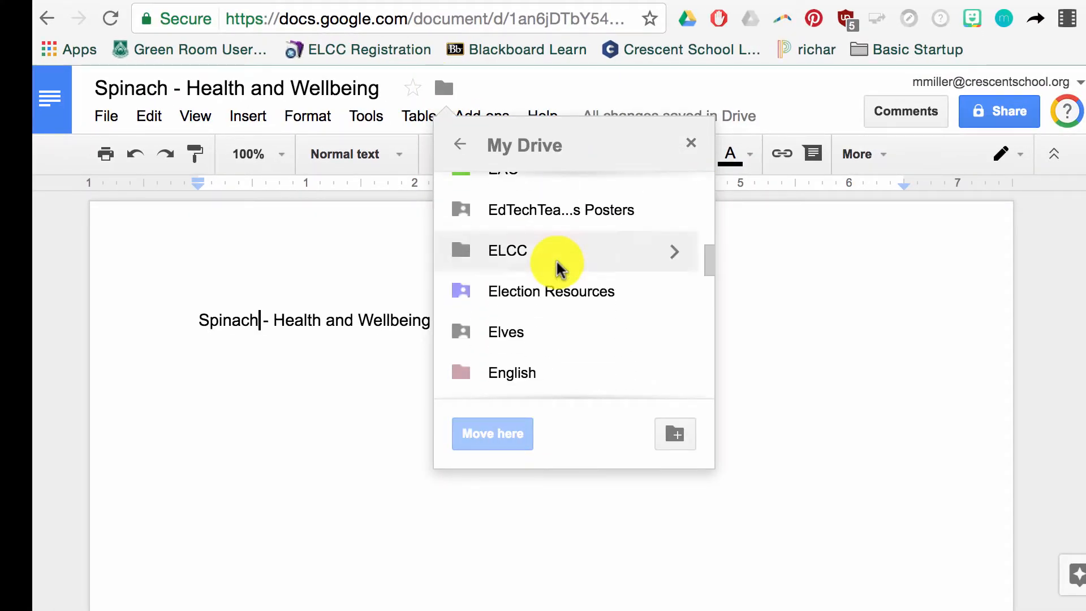
scroll(560, 267, "down", 10)
left_click(498, 225)
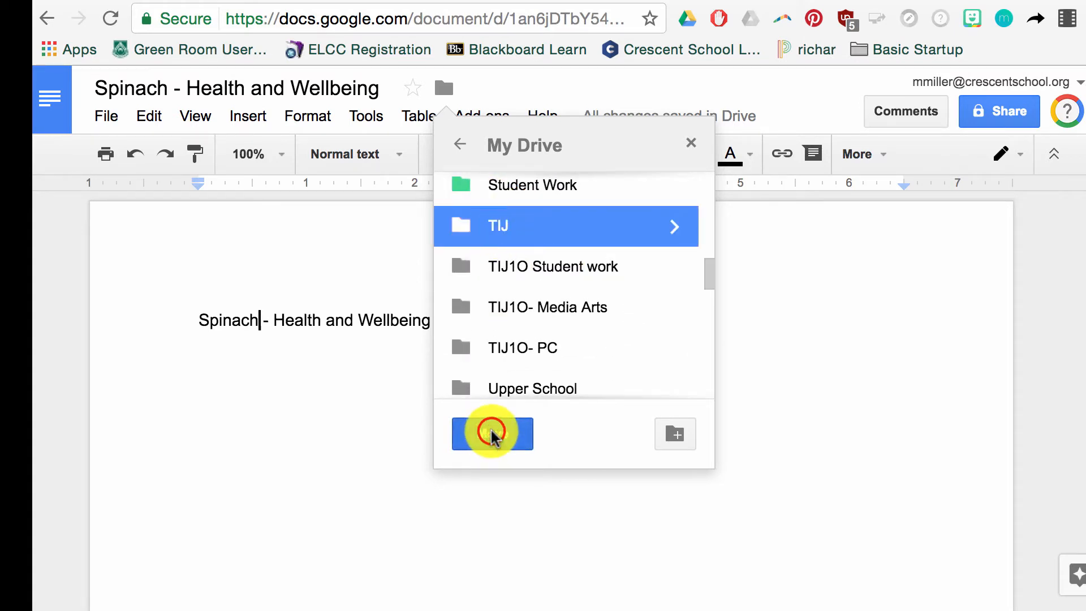
left_click(491, 434)
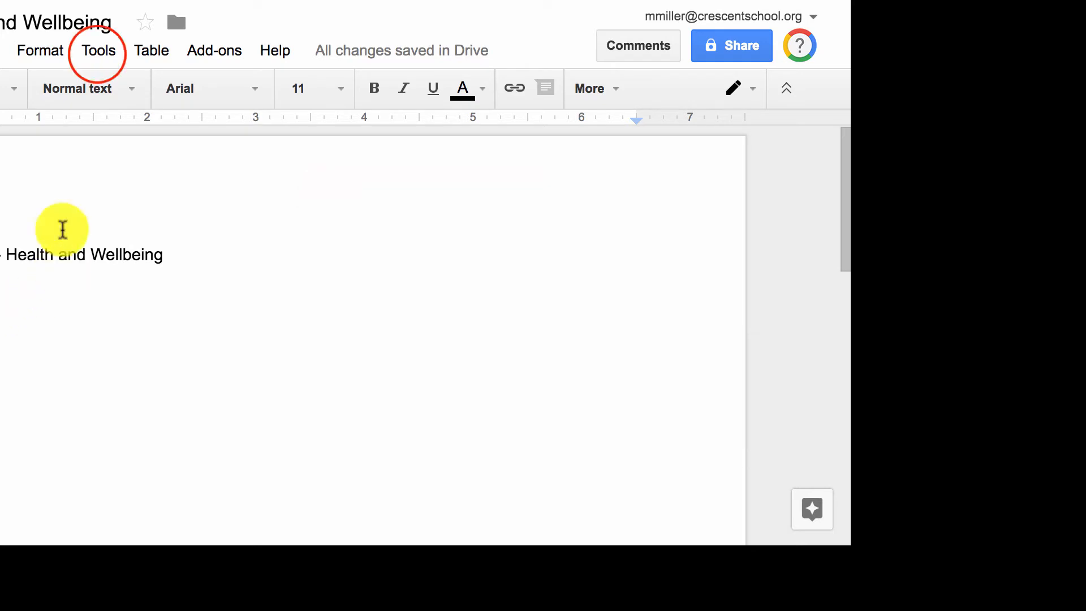
- Open Explore in the document, look through its suggested topics and images, and search it for "spinach health benefits"
left_click(98, 52)
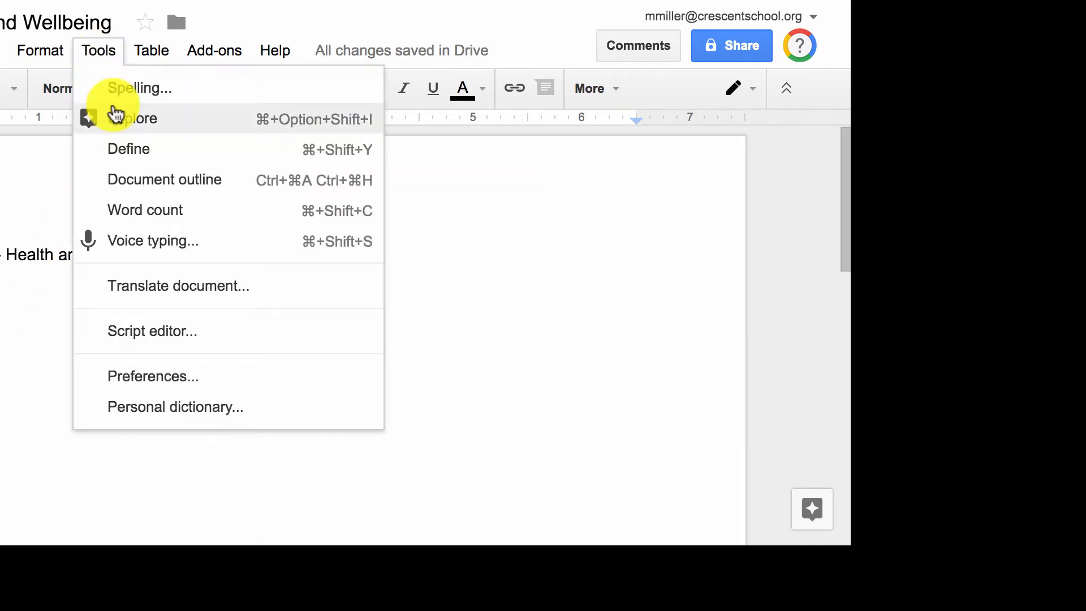
left_click(72, 155)
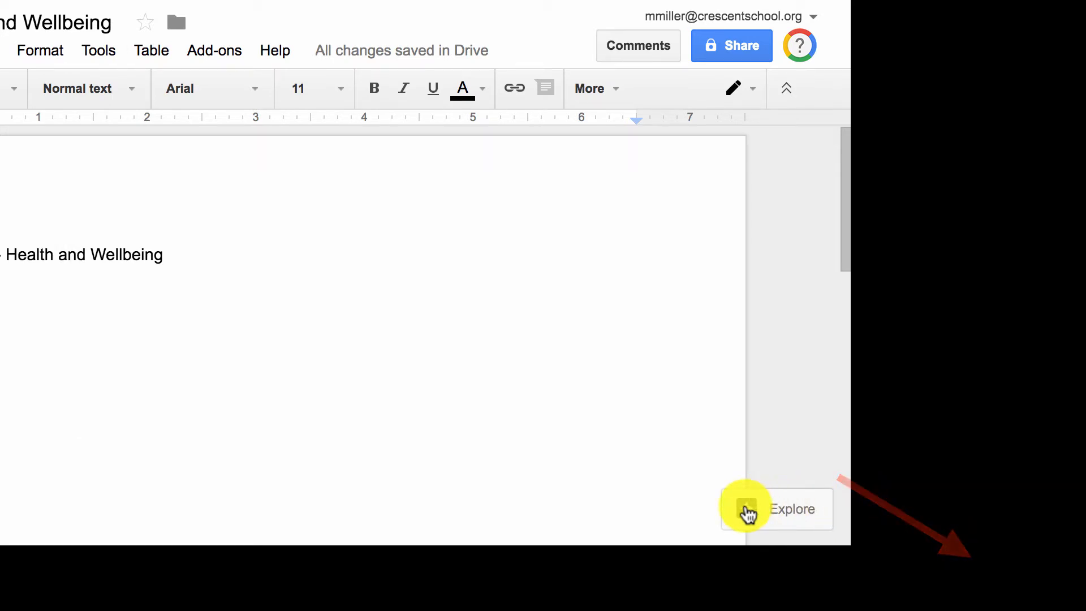
left_click(747, 509)
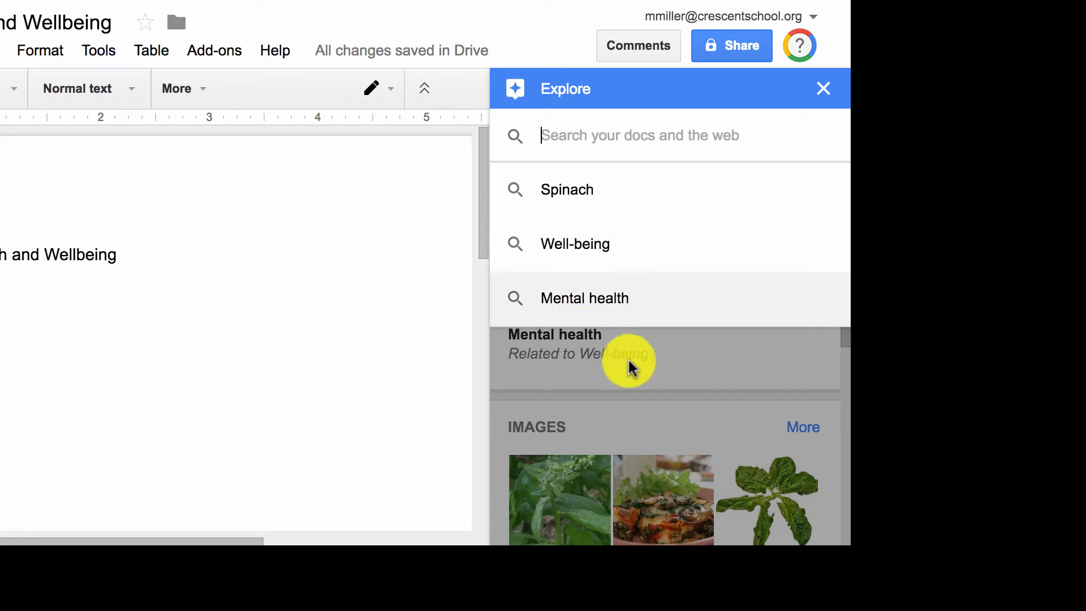
left_click(692, 115)
left_click(691, 91)
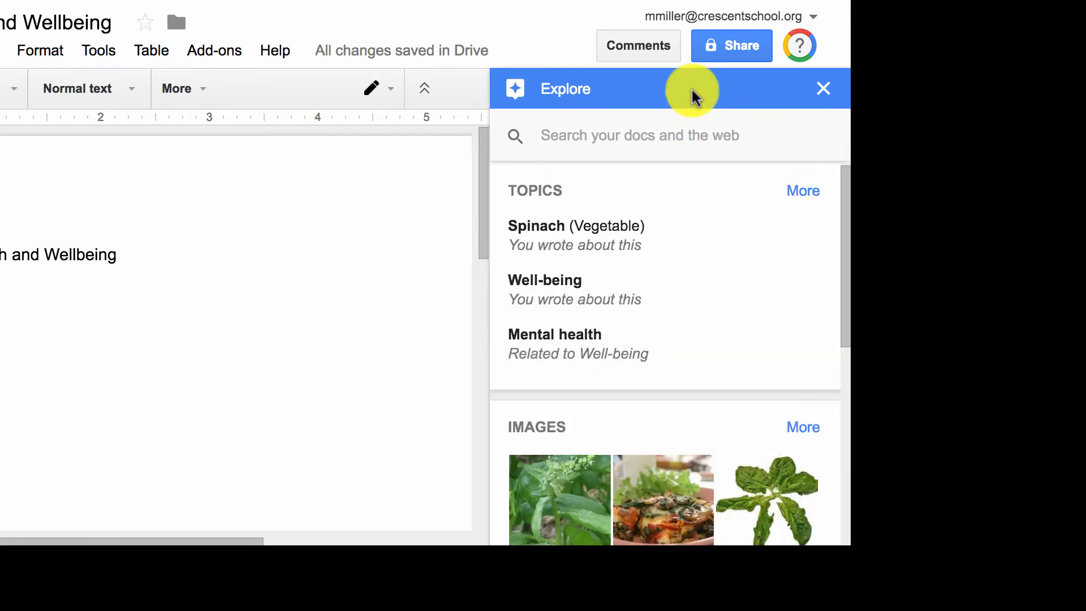
scroll(599, 421, "down", 4)
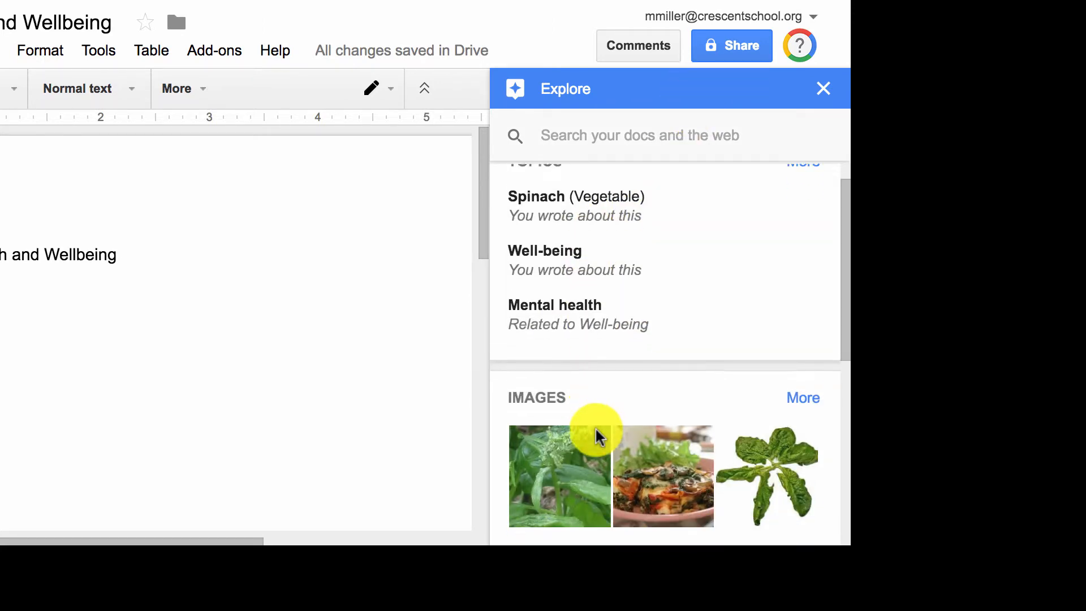
scroll(597, 432, "down", 2)
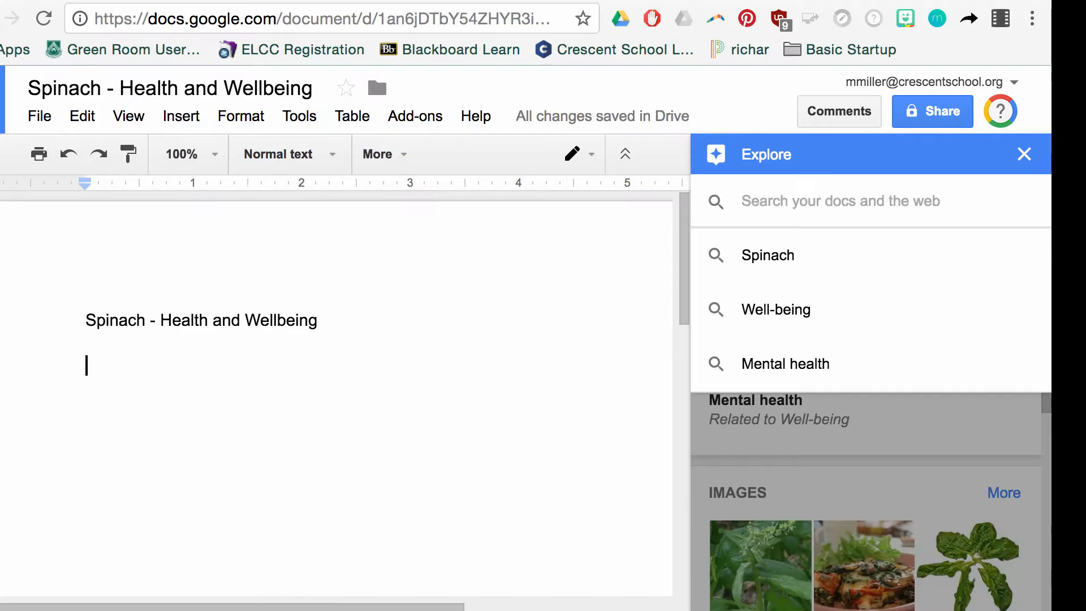
type("spinach helalth benefits")
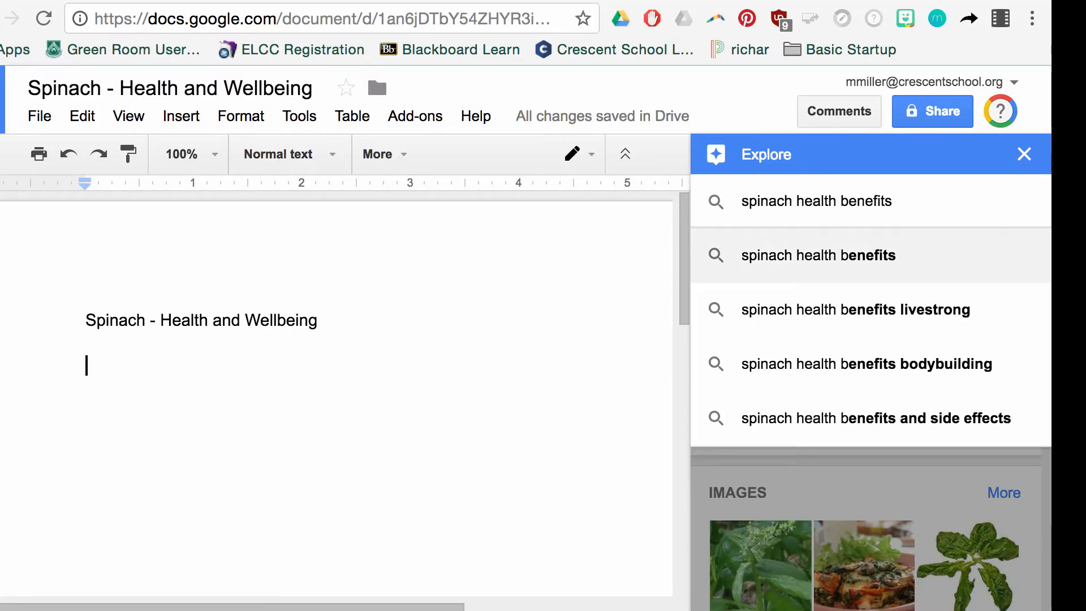
left_click(781, 242)
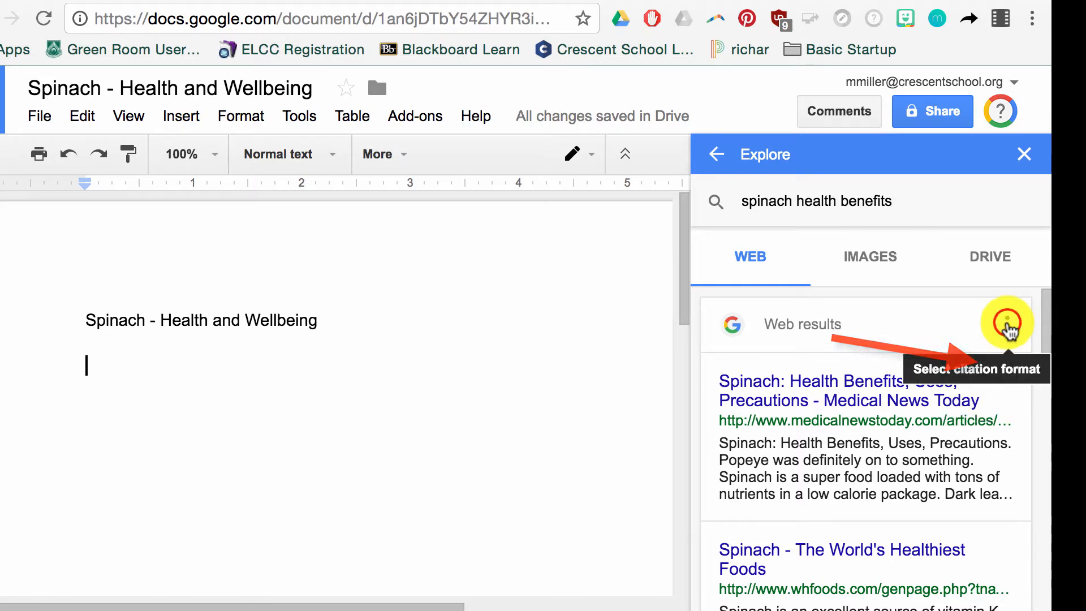
- Choose the citation format for the web results and cite the Medical News Today article as a footnote below the title line
left_click(1007, 324)
left_click(776, 468)
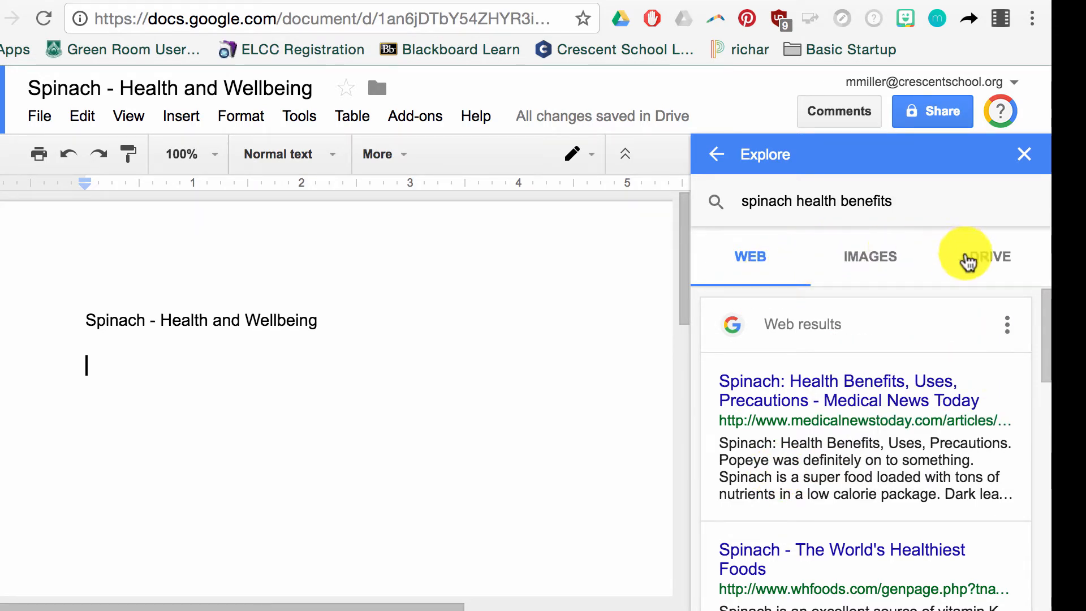
left_click(1012, 371)
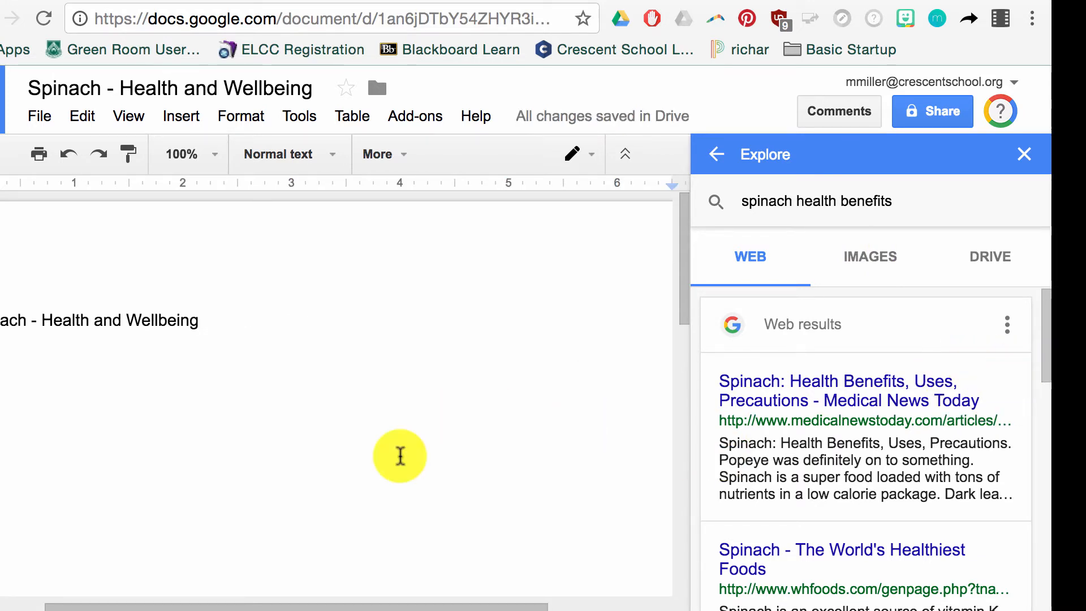
scroll(400, 455, "left", 1)
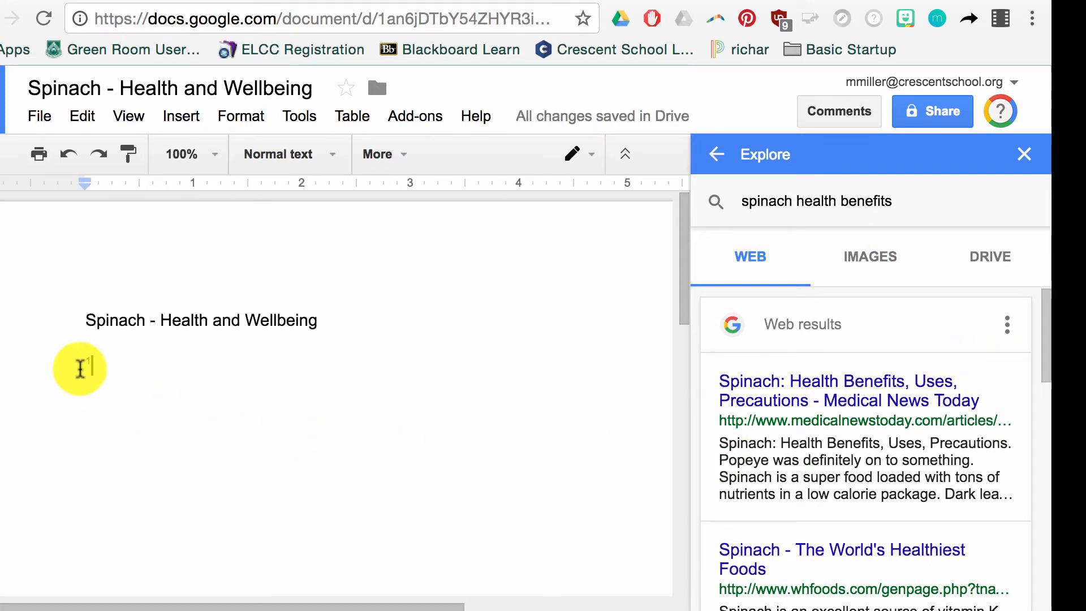
- Insert a close-up image of leafy greens from the Explore image results below the footnote mark, and close Explore
scroll(95, 382, "down", 5)
scroll(95, 382, "down", 3)
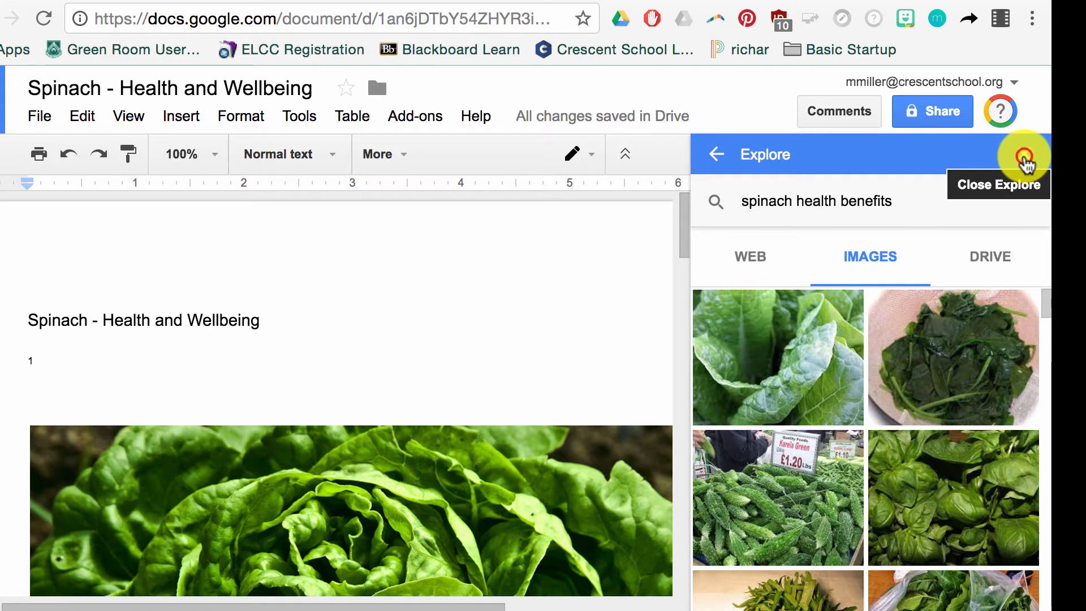
left_click(1024, 157)
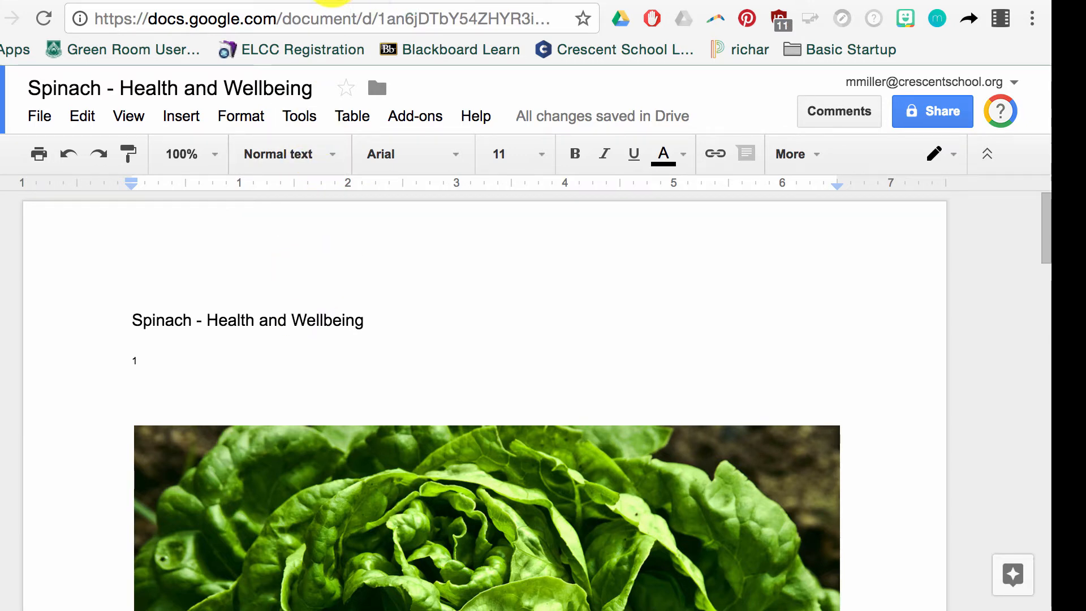
- Open My Drive in Google Drive at drive.google.com
left_click(333, 1)
type("drive.google.")
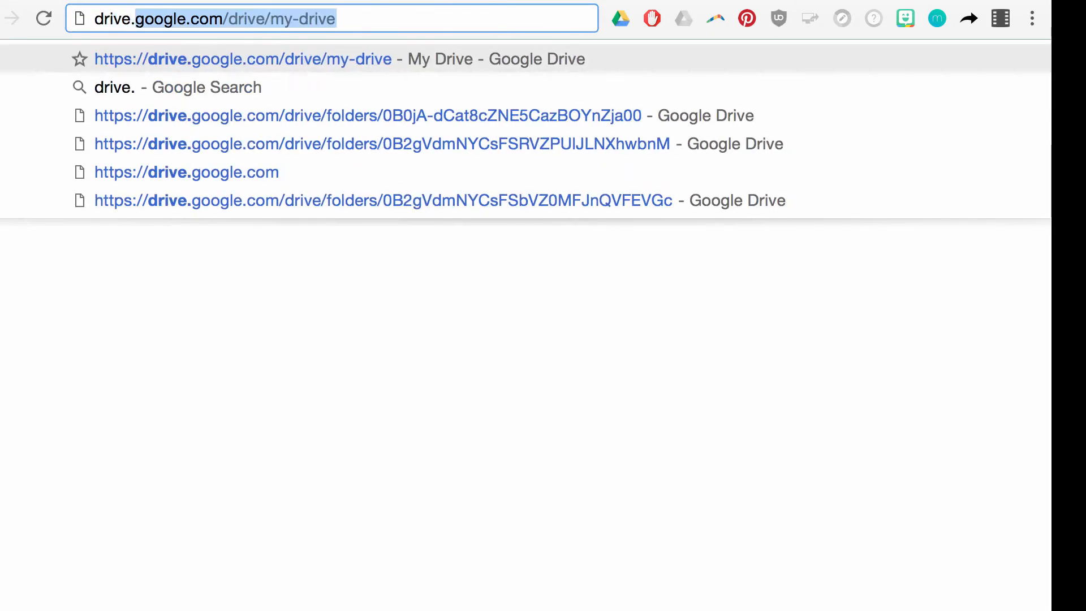
key("Return")
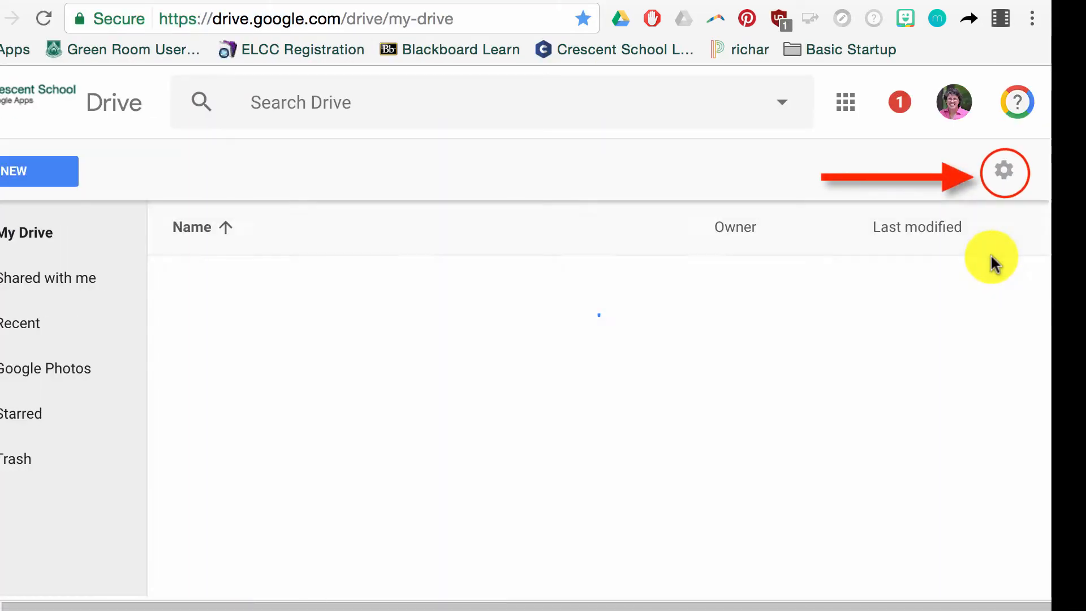
- Enable offline syncing of Google Docs, Sheets, Slides & Drawings files in the Drive settings and save the change
left_click(1005, 171)
left_click(920, 216)
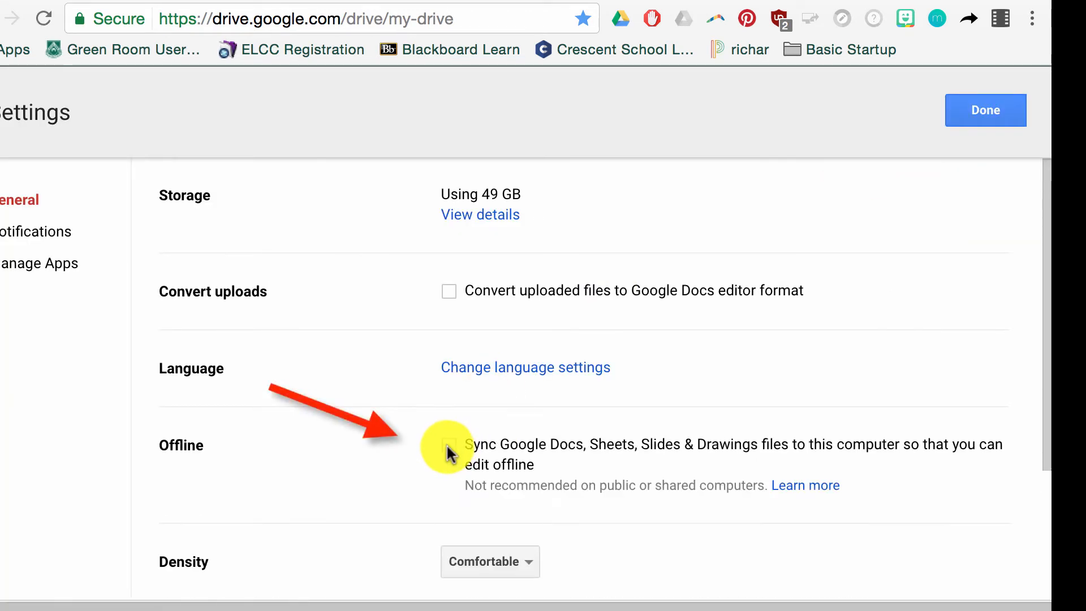
left_click(449, 448)
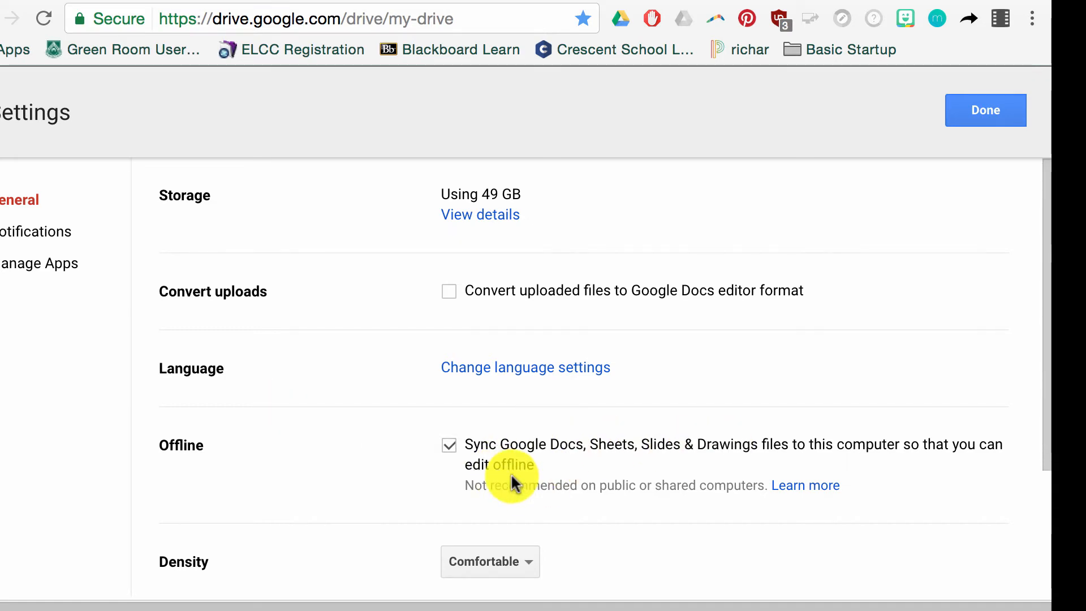
left_click(981, 120)
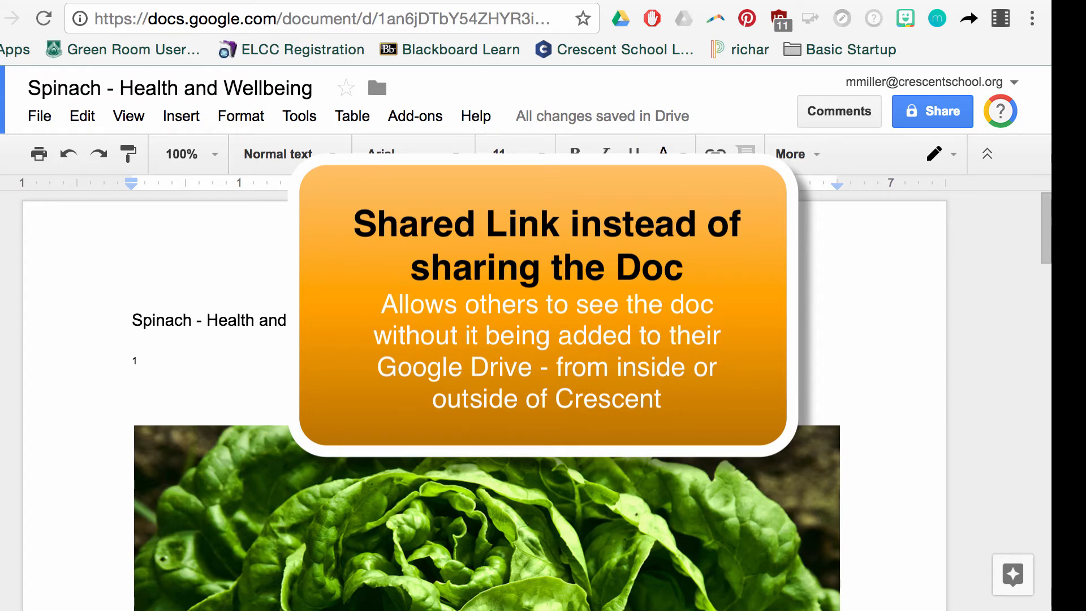
- Turn on link sharing for the document for anyone at Crescent School with the link, with view access, and copy the link
left_click(931, 116)
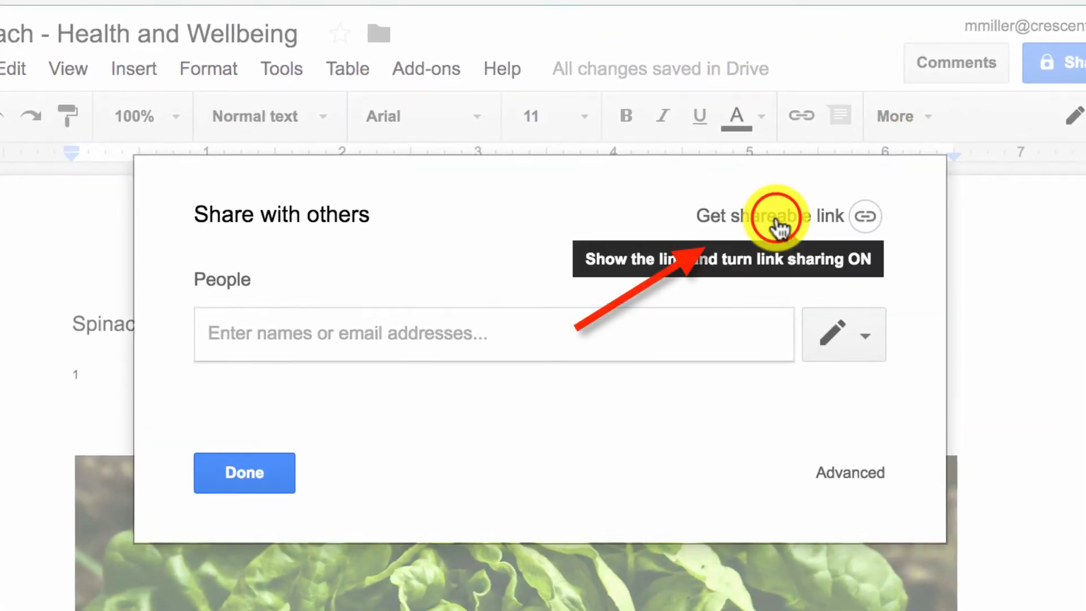
left_click(778, 226)
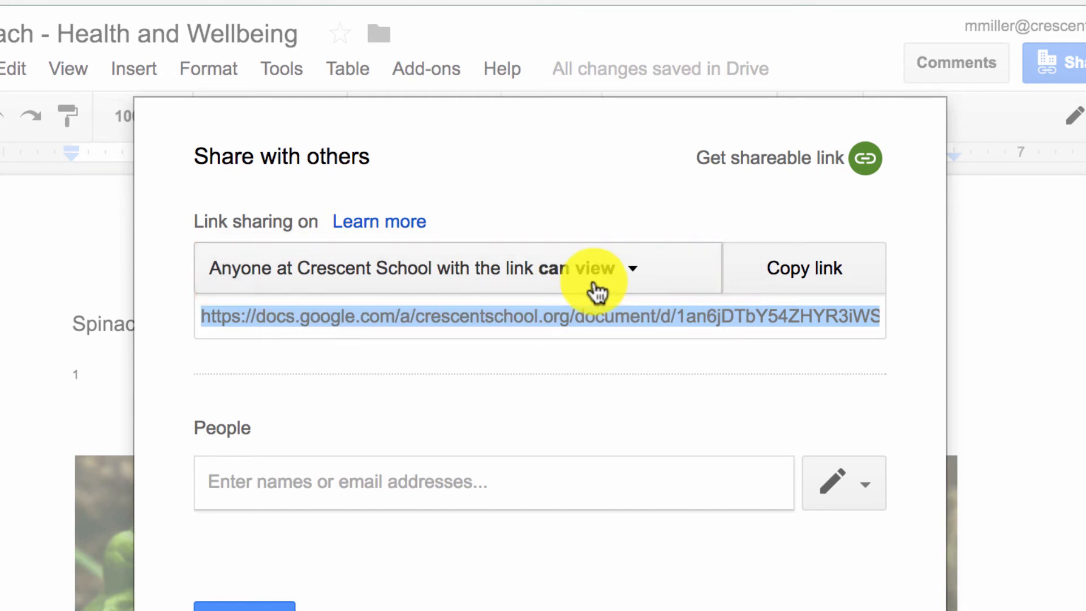
left_click(639, 274)
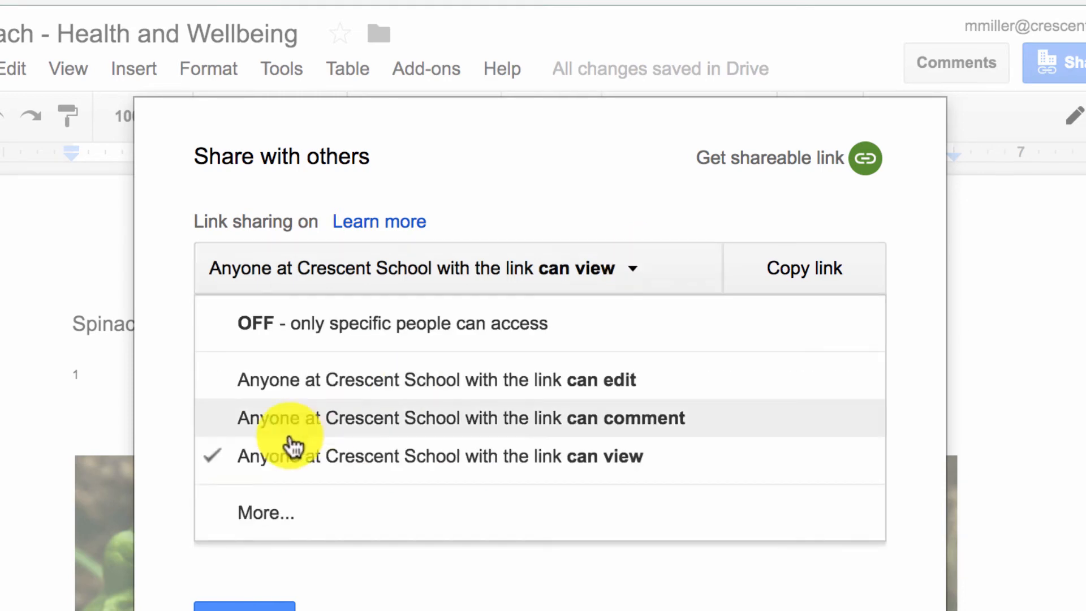
left_click(255, 514)
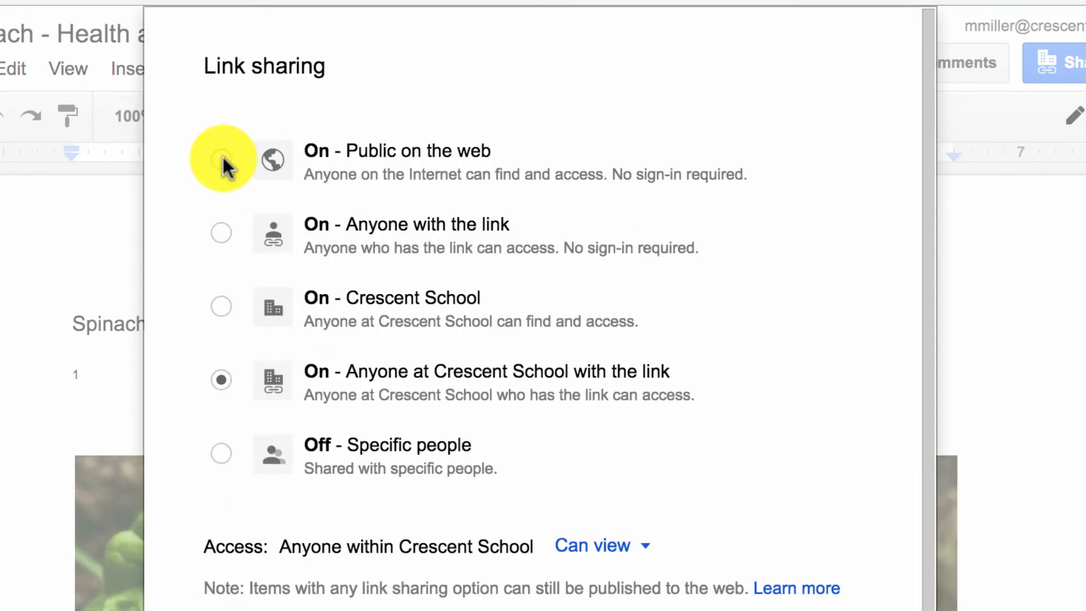
left_click(221, 233)
left_click(222, 379)
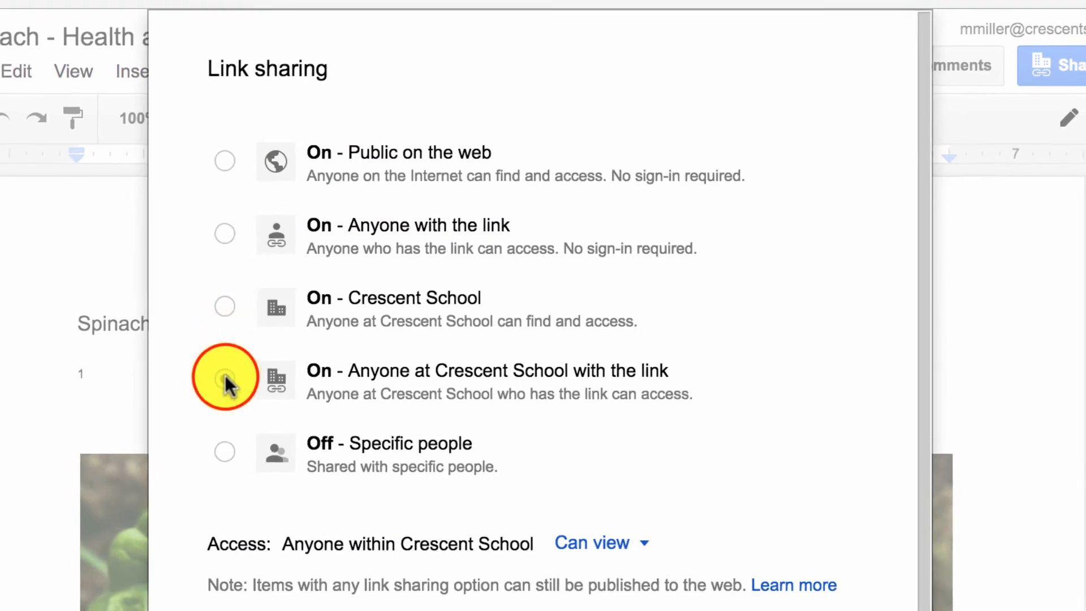
left_click(339, 591)
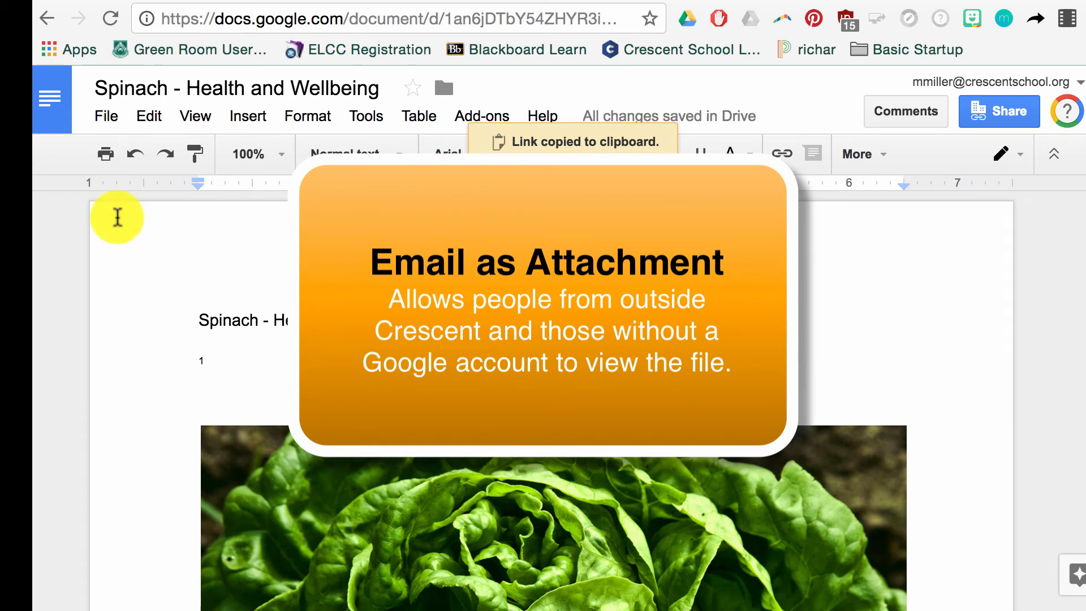
- Examine the format, recipient, subject and message fields for emailing the document as an attachment, and close the form without sending
left_click(100, 117)
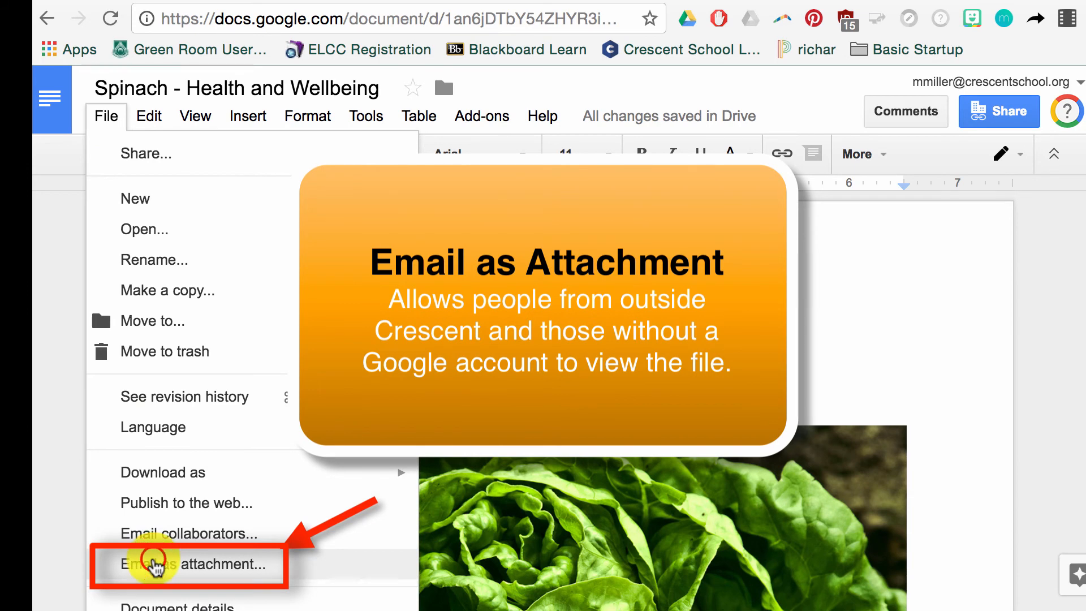
left_click(154, 565)
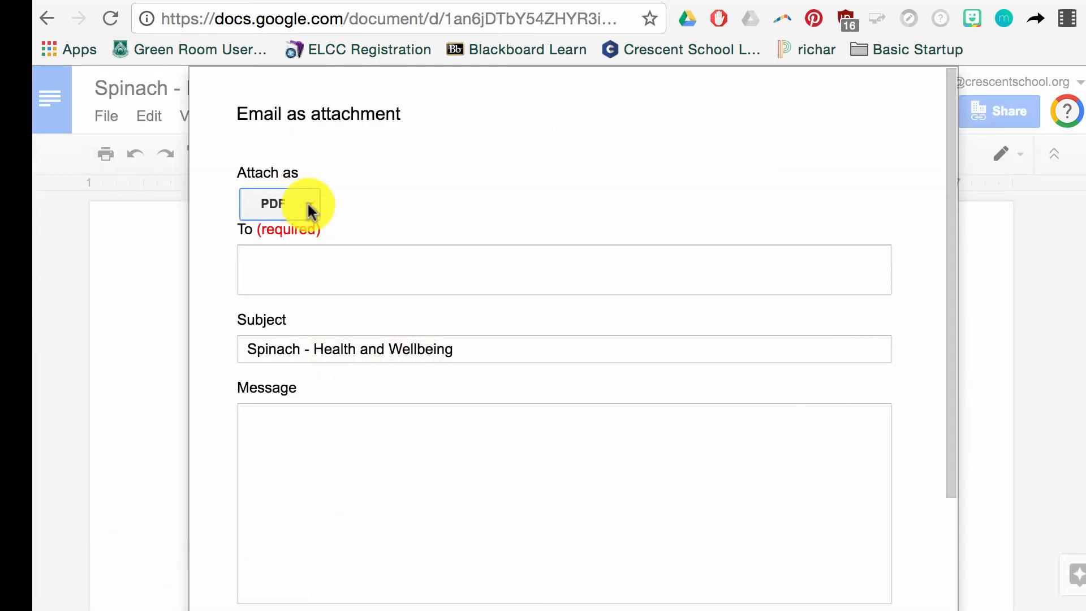
left_click(292, 262)
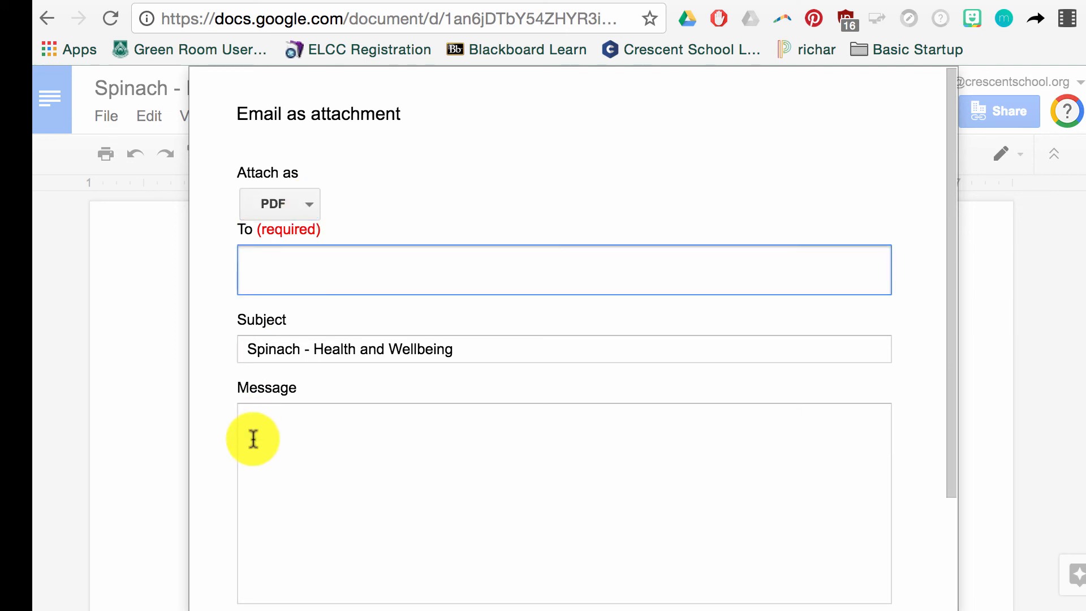
scroll(250, 439, "down", 2)
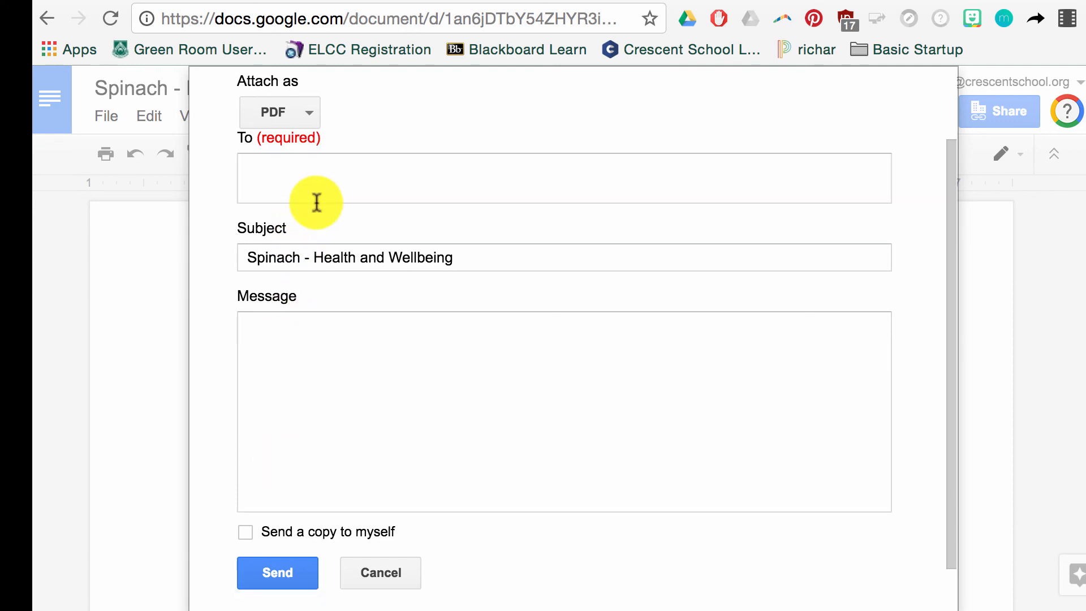
scroll(325, 182, "up", 1)
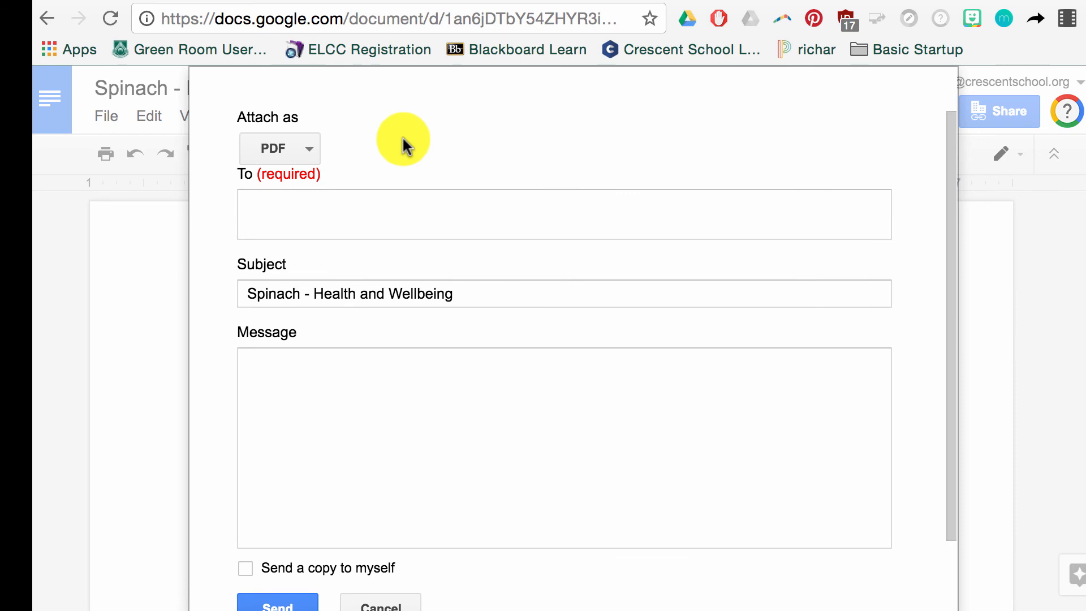
scroll(403, 136, "down", 3)
left_click(397, 526)
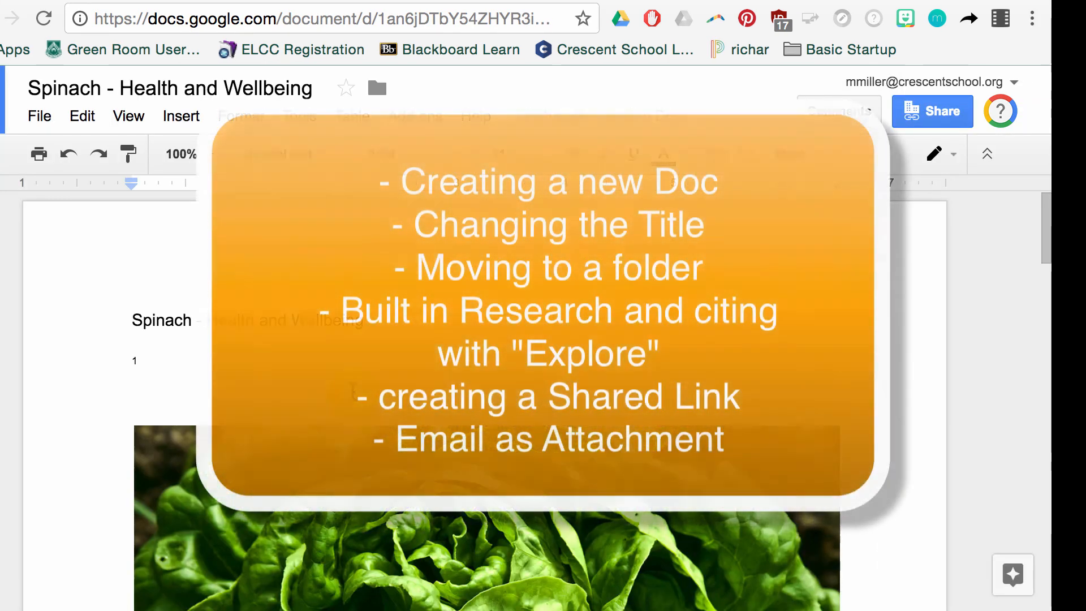